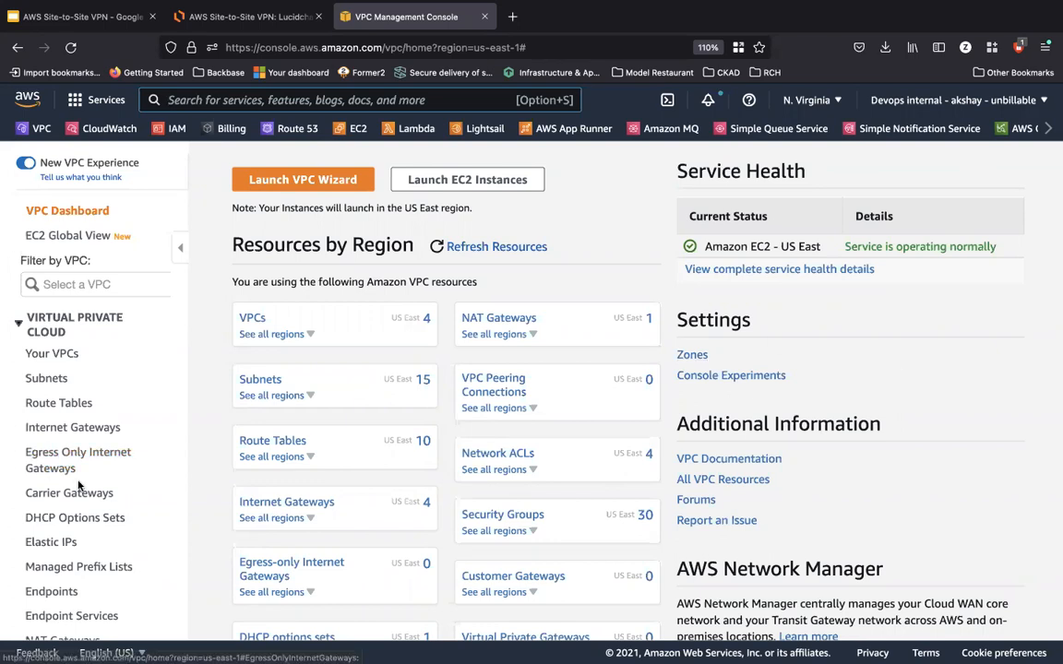
Open the creation form for a new customer gateway from the Virtual Private Network resources
{"action": "scroll", "coordinate": [81, 492], "scroll_direction": "down", "scroll_amount": 1}
{"action": "scroll", "coordinate": [83, 493], "scroll_direction": "down", "scroll_amount": 10}
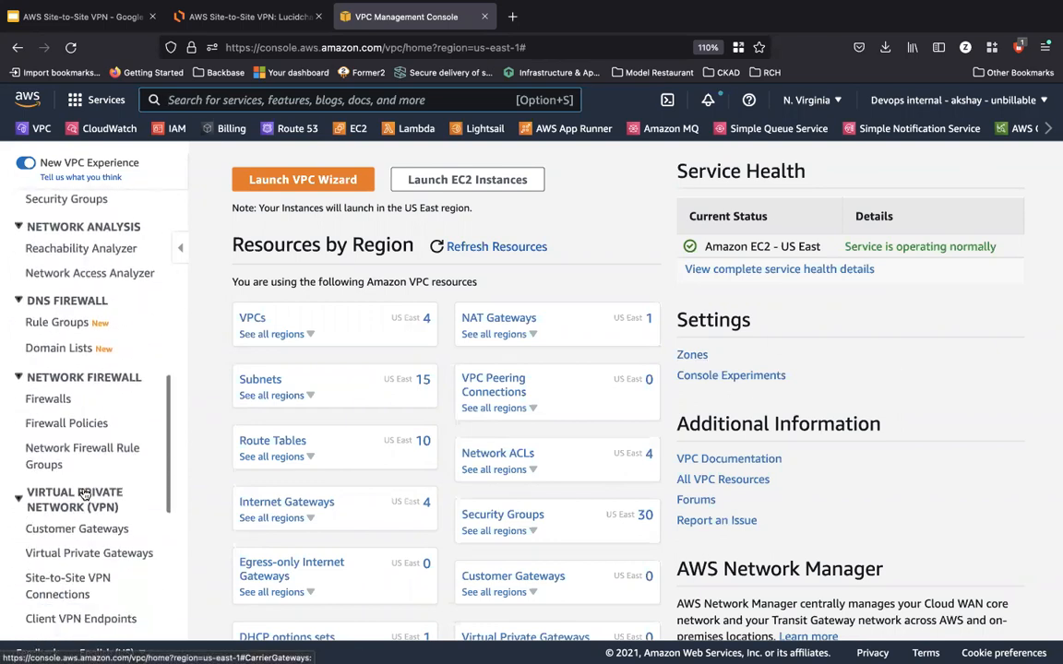
{"action": "scroll", "coordinate": [83, 493], "scroll_direction": "down", "scroll_amount": 1}
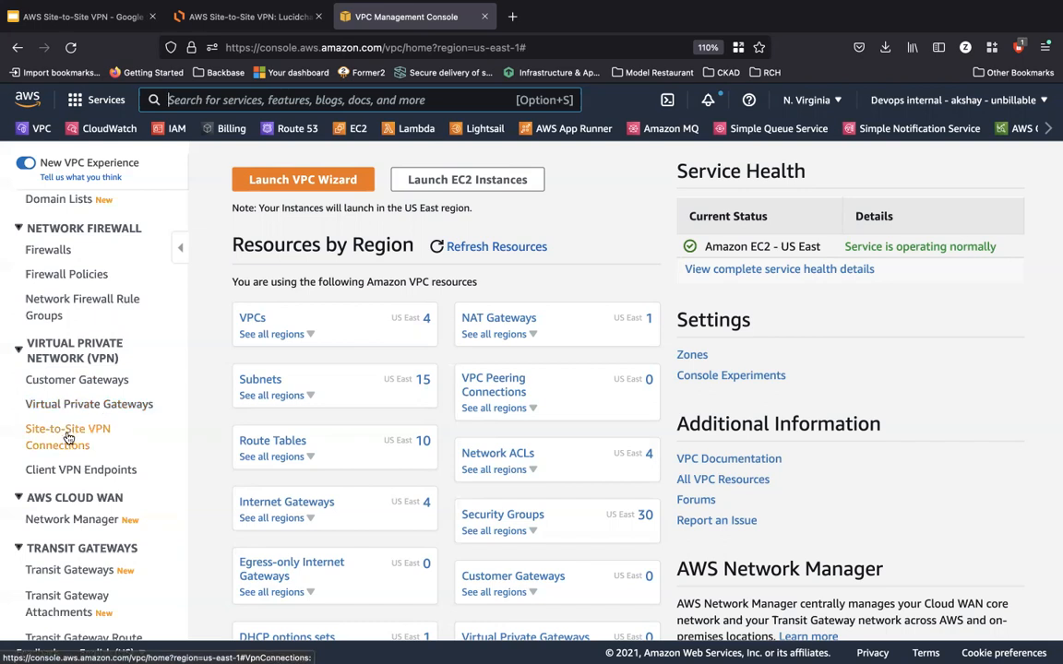
{"action": "left_click", "coordinate": [76, 382]}
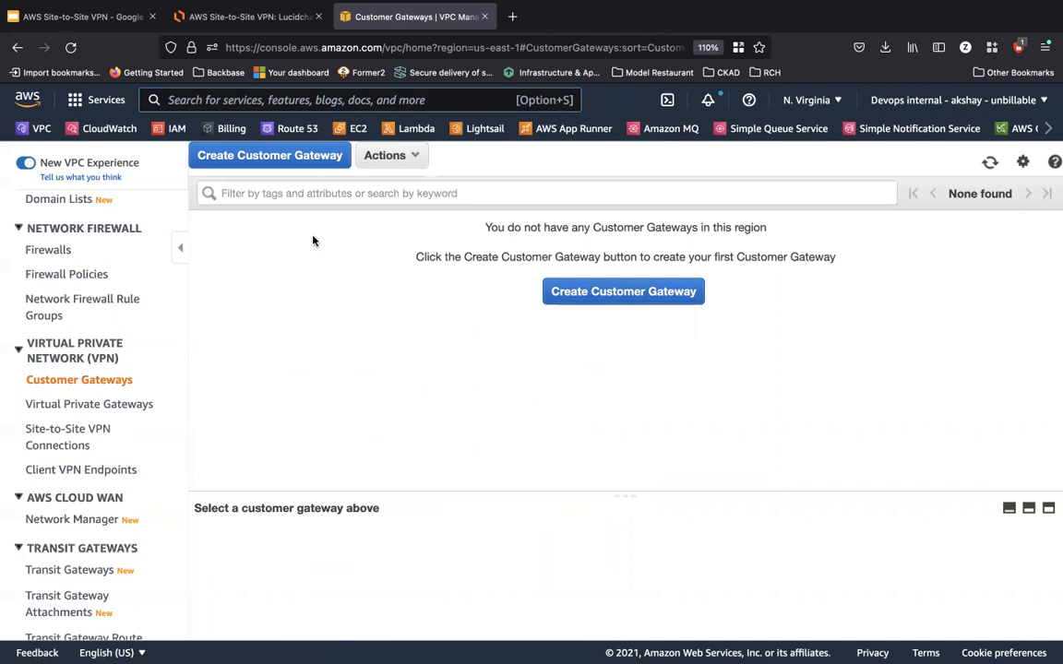
{"action": "left_click", "coordinate": [265, 159]}
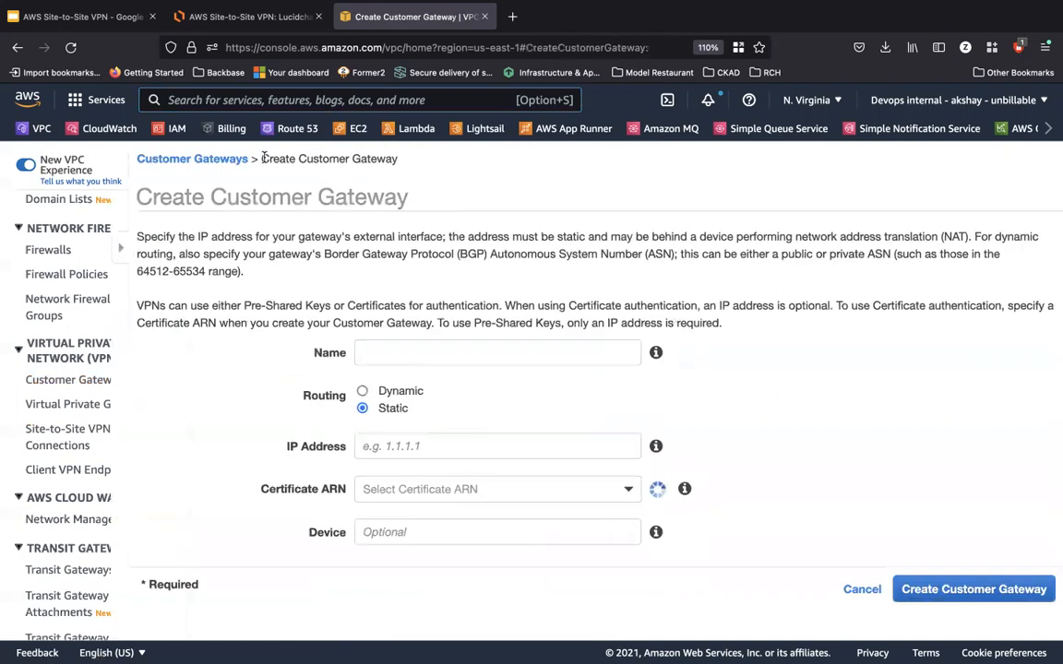
Compare the Dynamic and Static routing options and their fields in the customer gateway form, and leave without creating a gateway
{"action": "left_click", "coordinate": [305, 337]}
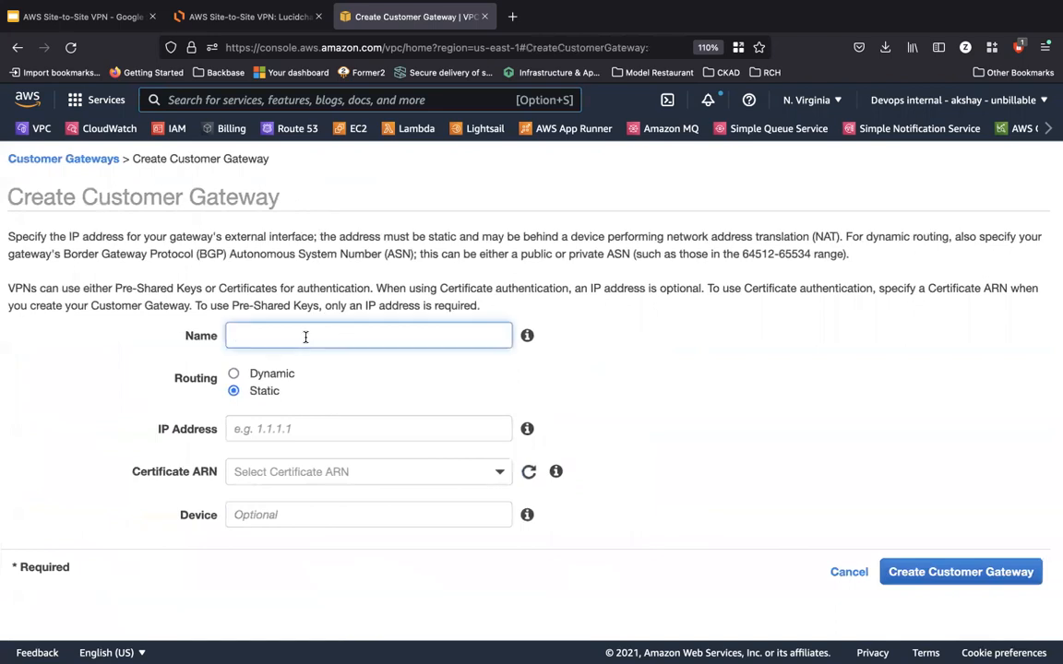
{"action": "left_click", "coordinate": [259, 374]}
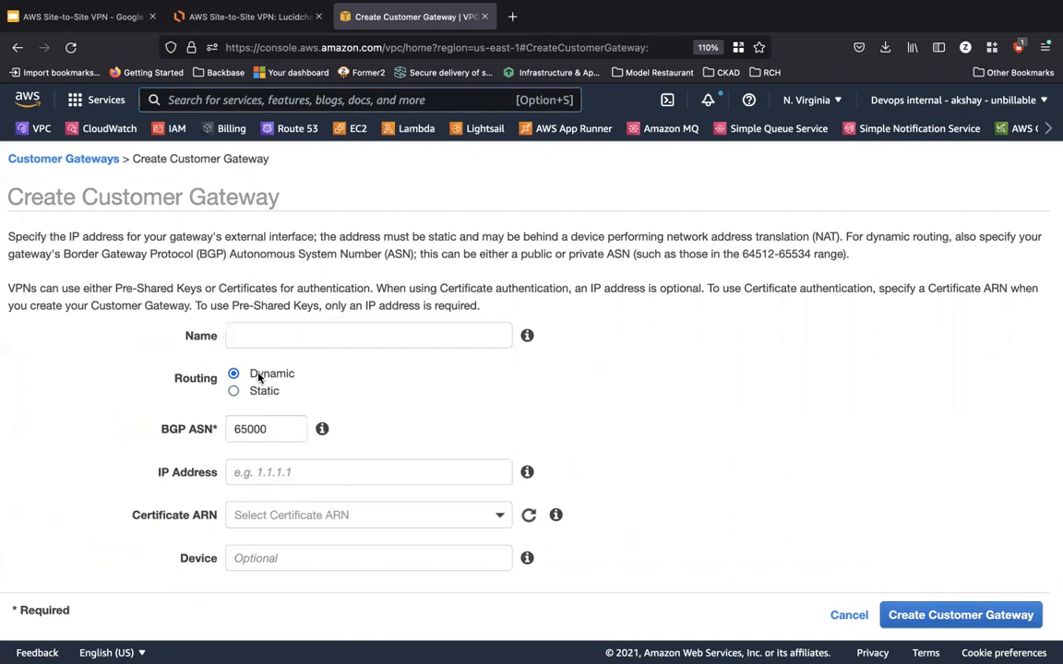
{"action": "left_click", "coordinate": [264, 392]}
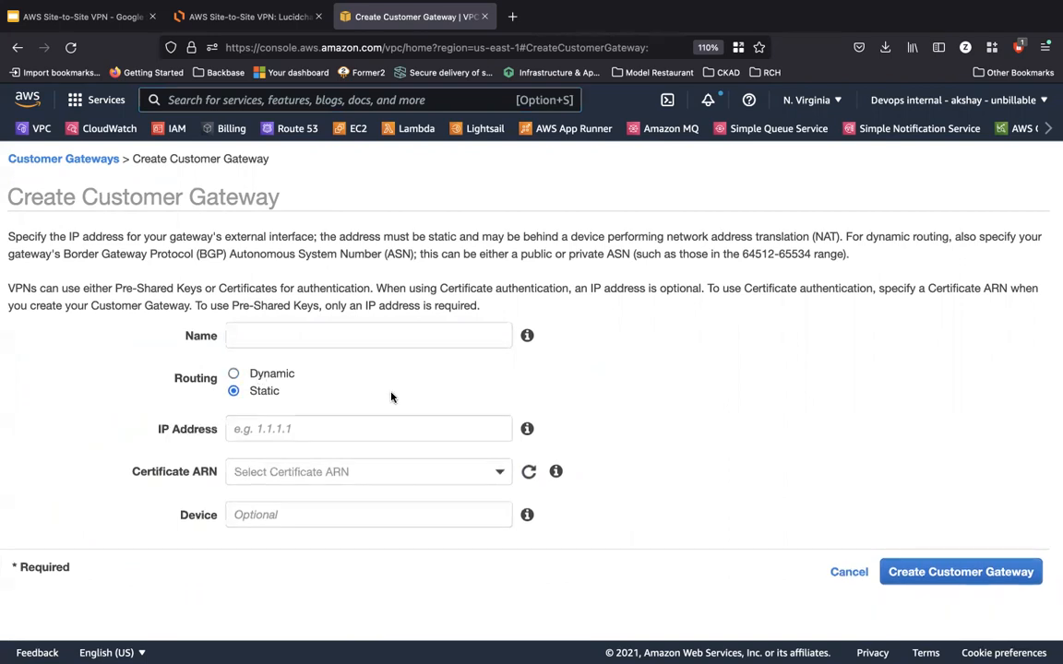
{"action": "left_click", "coordinate": [282, 377]}
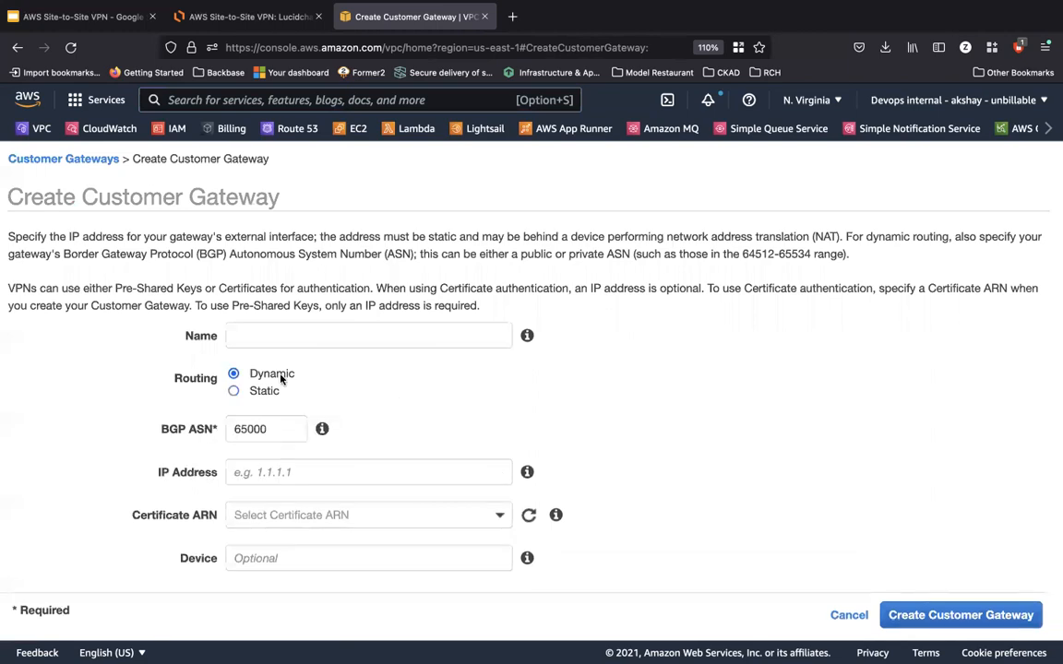
{"action": "left_click", "coordinate": [282, 431]}
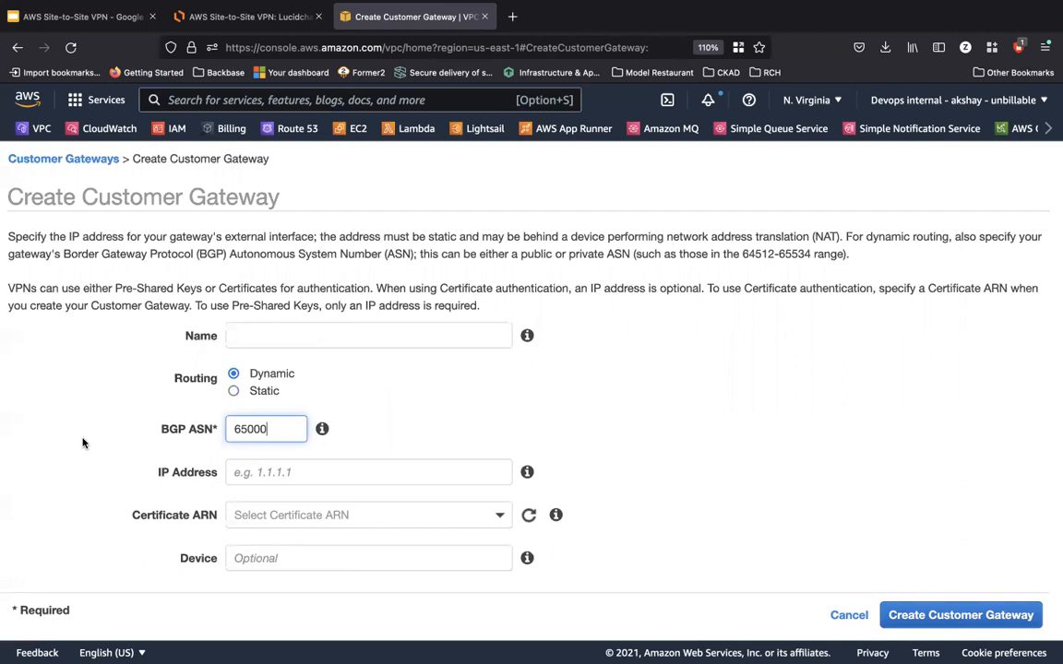
{"action": "left_click", "coordinate": [234, 392]}
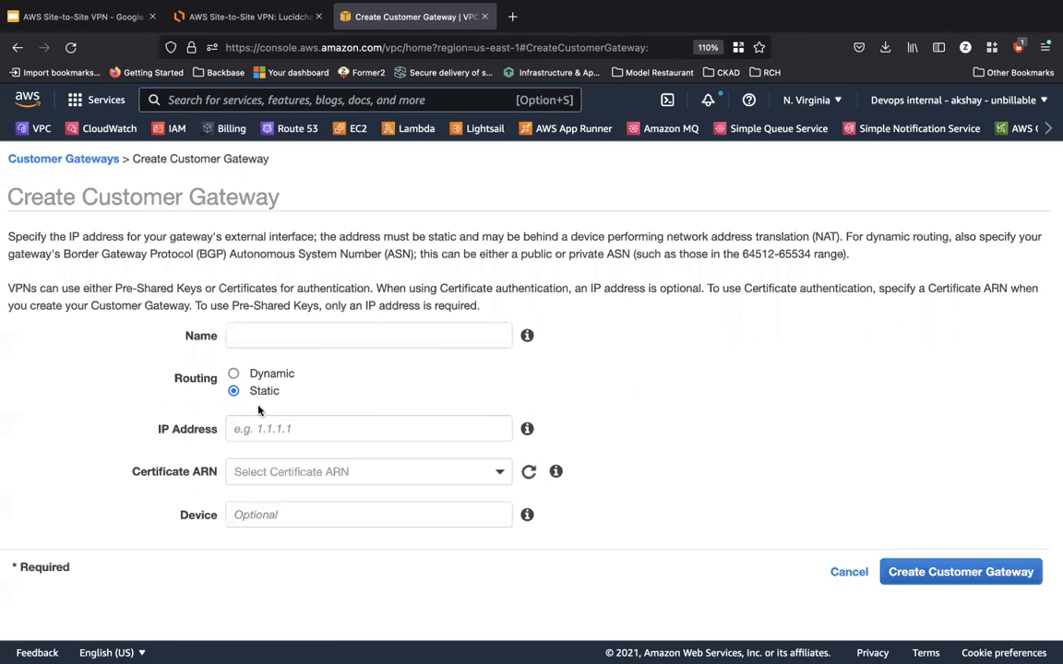
{"action": "left_click", "coordinate": [256, 429]}
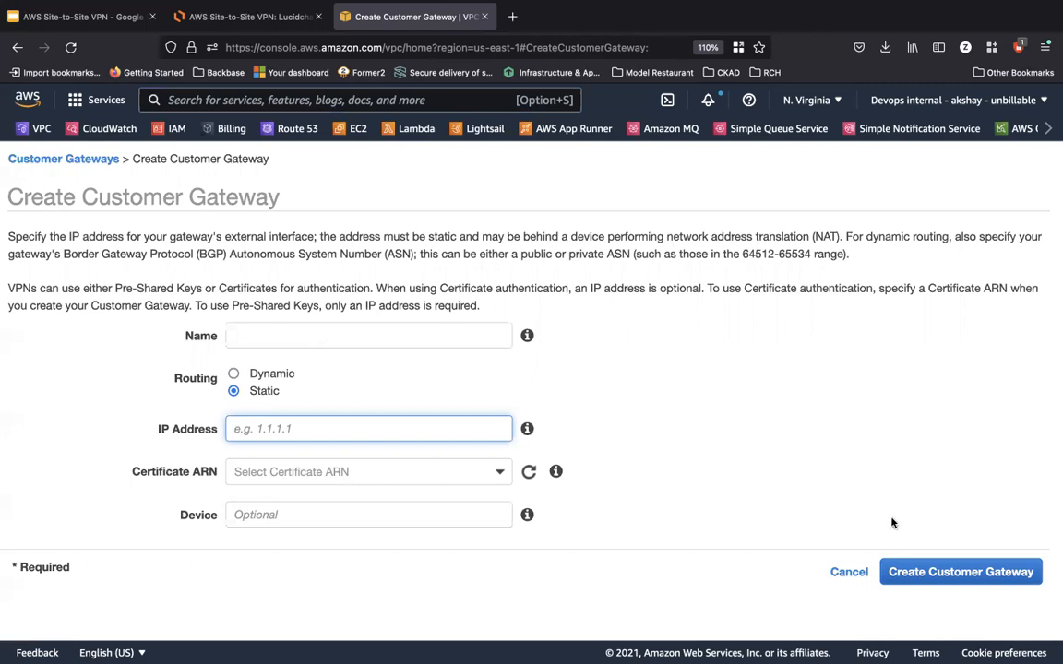
{"action": "left_click", "coordinate": [849, 573]}
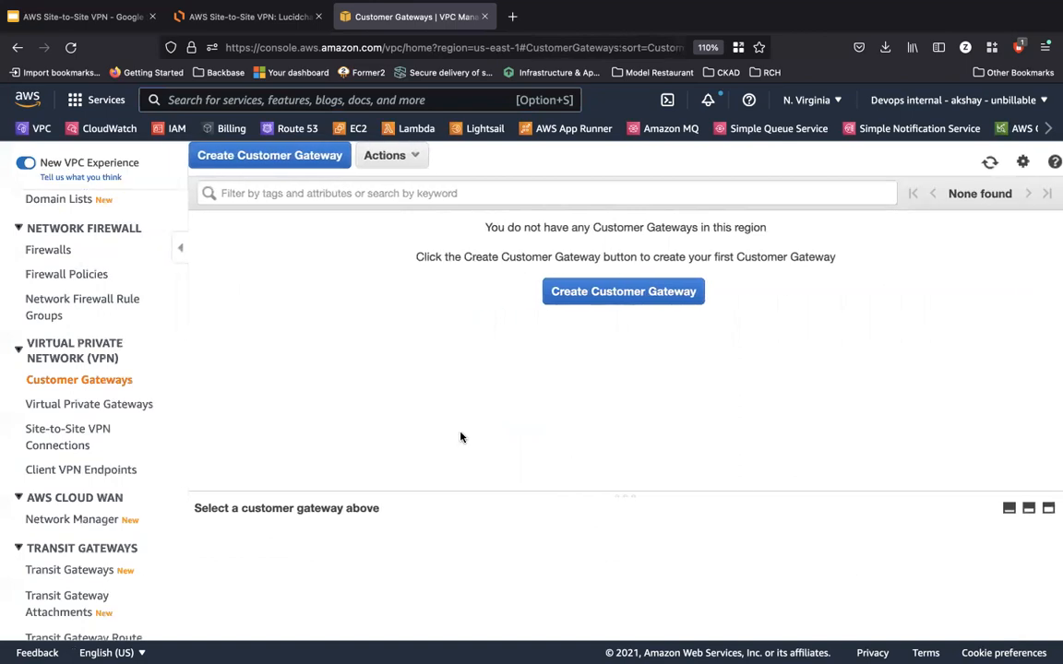
Examine the virtual private gateway creation form, cancel it, and look over the actions available for virtual private gateways
{"action": "left_click", "coordinate": [161, 408]}
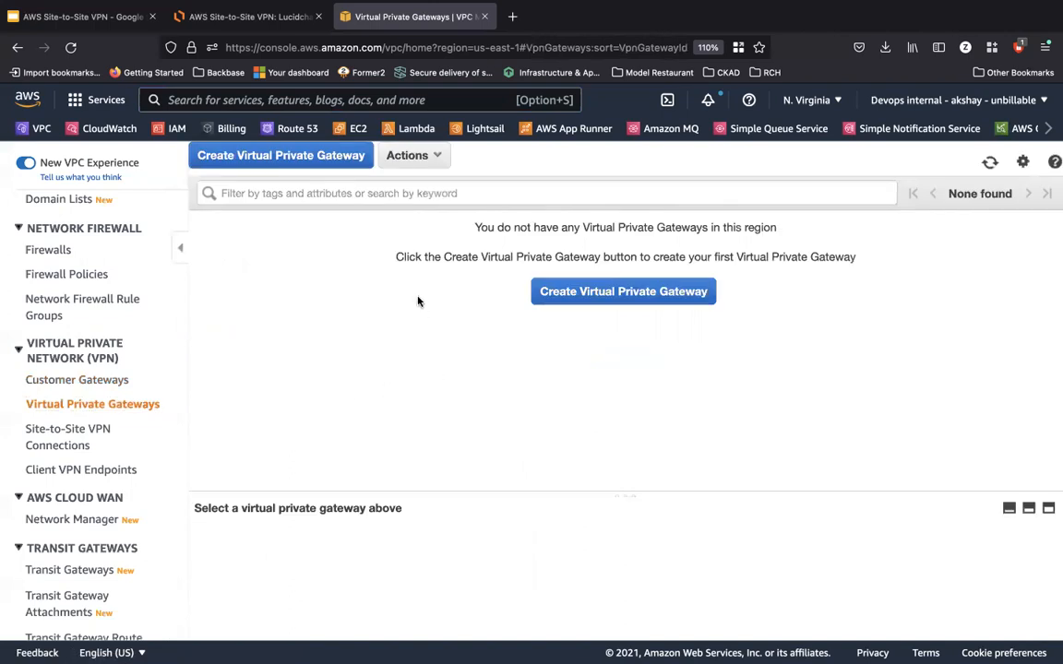
{"action": "left_click", "coordinate": [277, 155]}
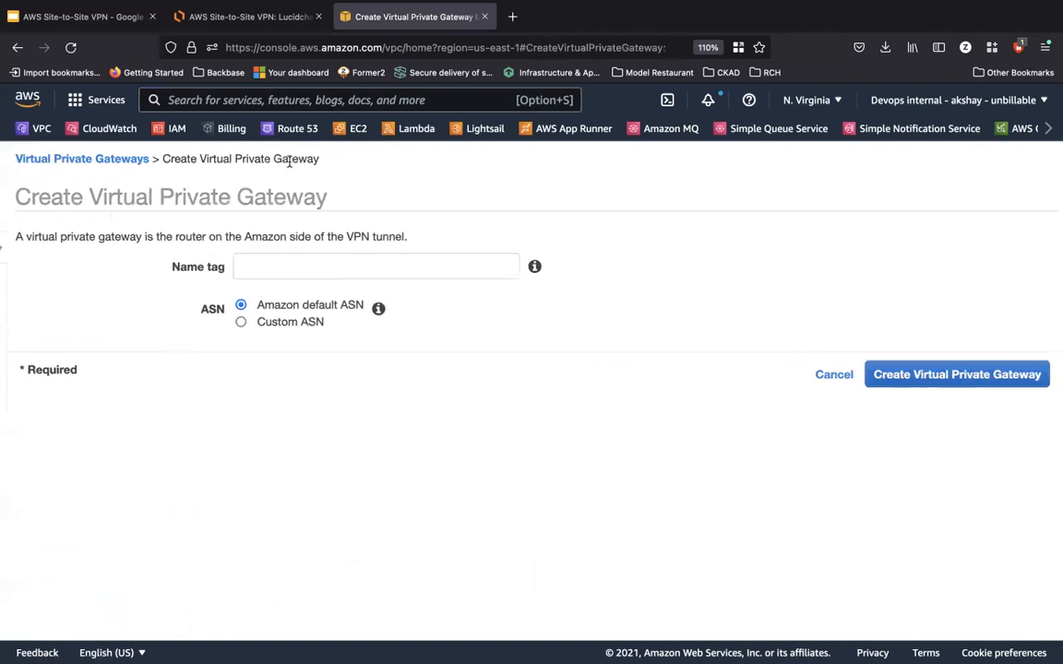
{"action": "left_click", "coordinate": [239, 265]}
{"action": "left_click", "coordinate": [446, 315]}
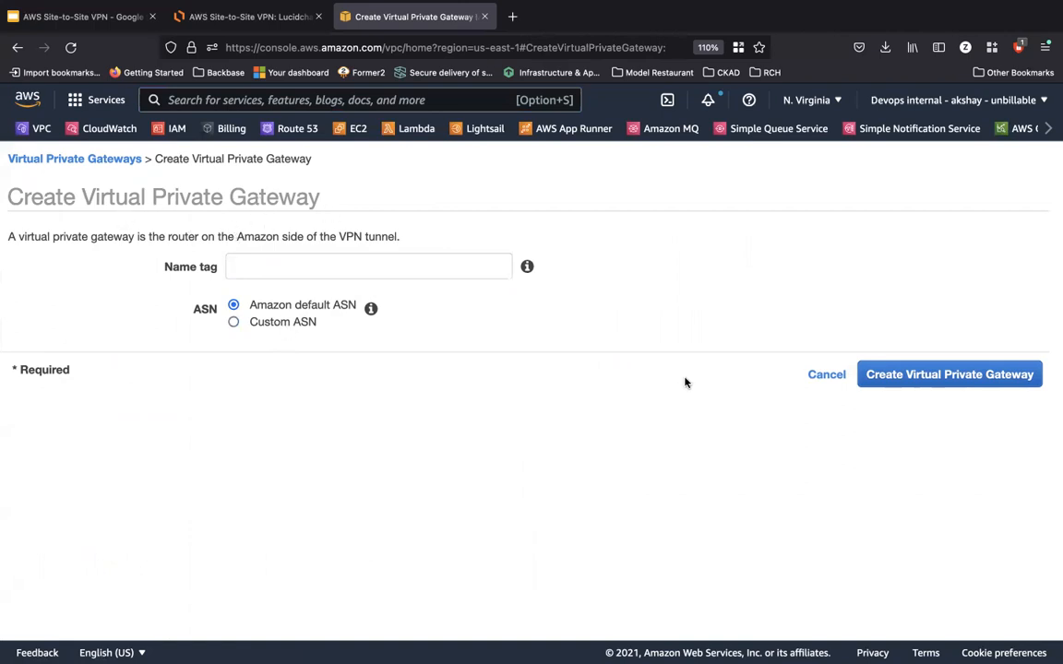
{"action": "left_click", "coordinate": [826, 375]}
{"action": "left_click", "coordinate": [406, 155]}
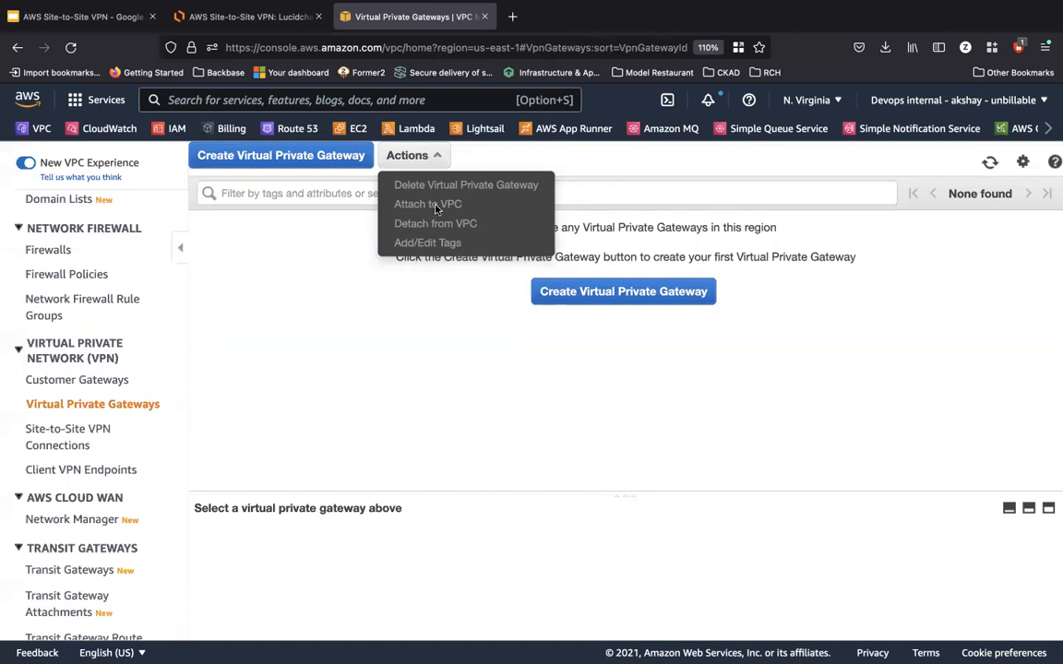
{"action": "left_click", "coordinate": [486, 411]}
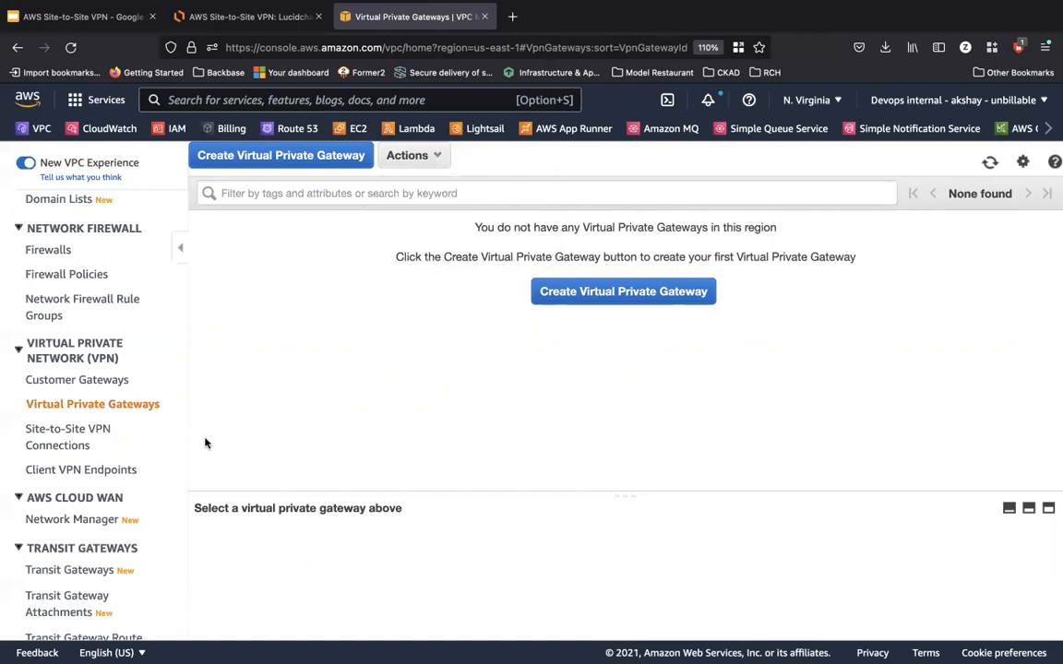
Open the creation form for a site-to-site VPN connection and examine its virtual private gateway and customer gateway selections
{"action": "left_click", "coordinate": [85, 440]}
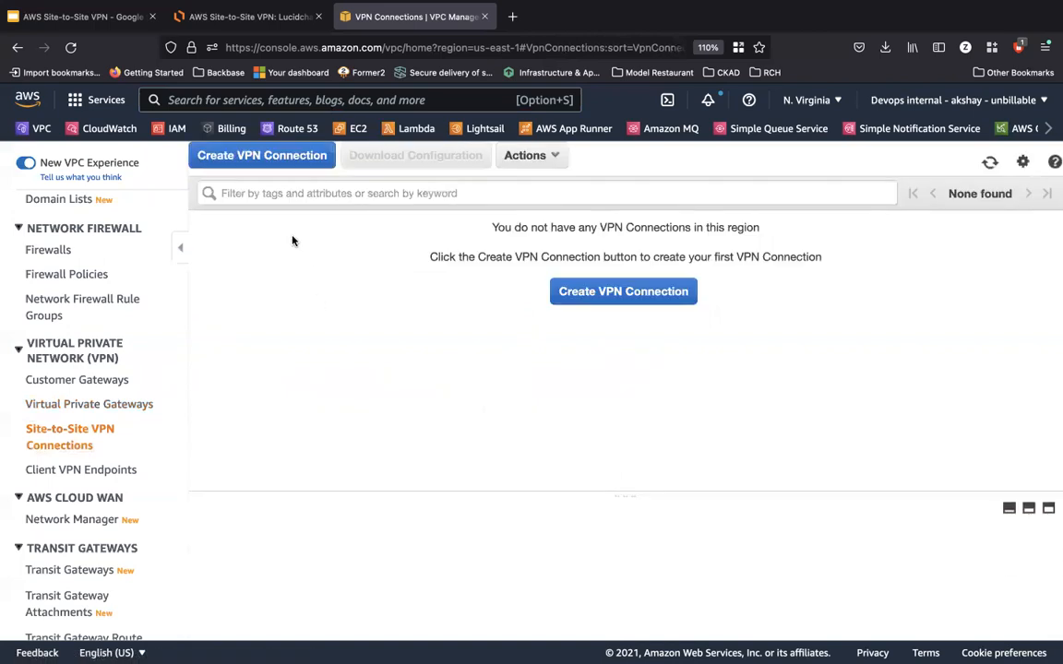
{"action": "left_click", "coordinate": [263, 157]}
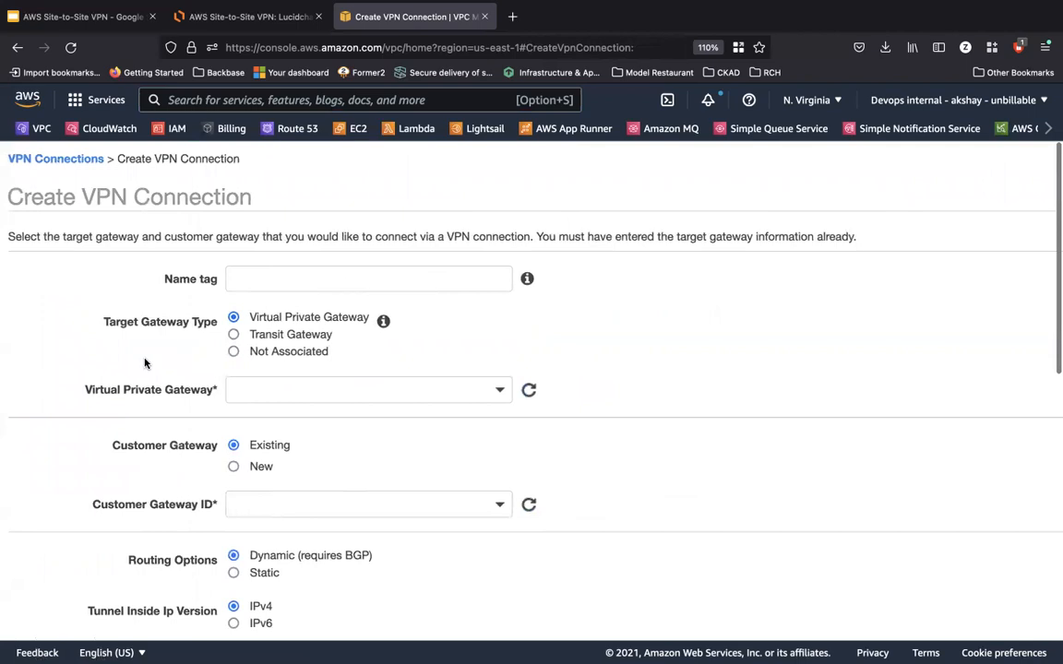
{"action": "scroll", "coordinate": [145, 363], "scroll_direction": "down", "scroll_amount": 1}
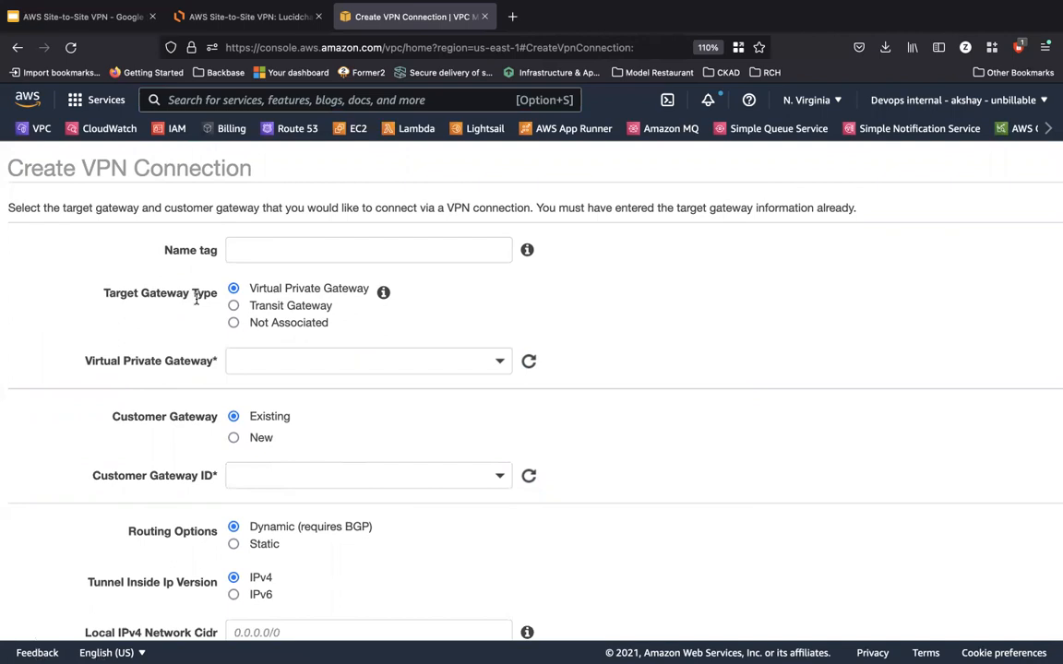
{"action": "scroll", "coordinate": [195, 298], "scroll_direction": "down", "scroll_amount": 3}
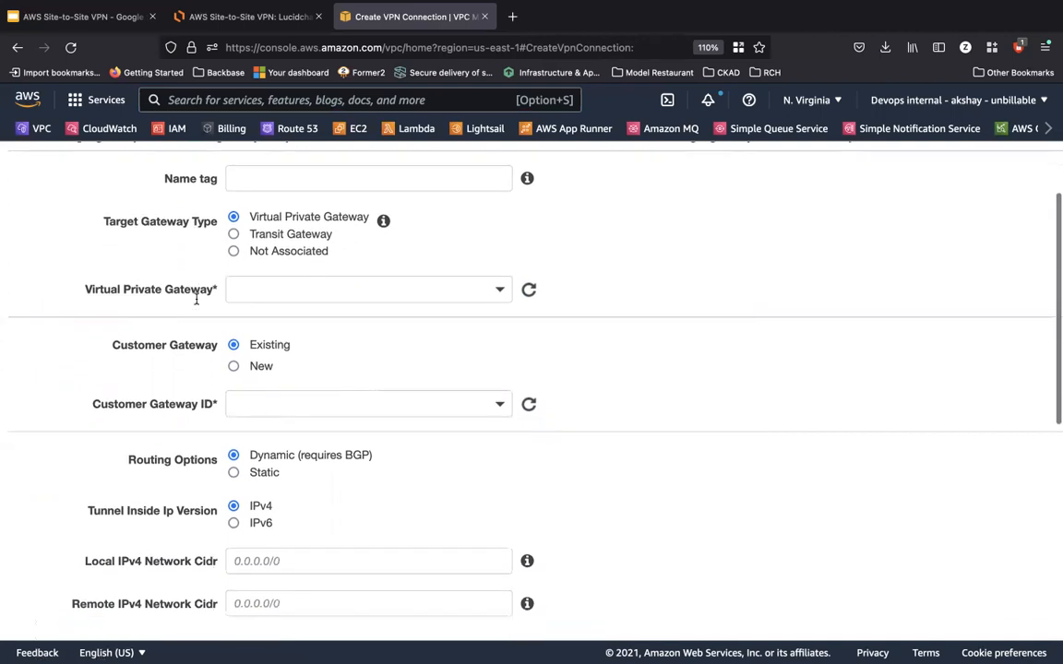
{"action": "left_click", "coordinate": [322, 277]}
{"action": "left_click", "coordinate": [138, 281]}
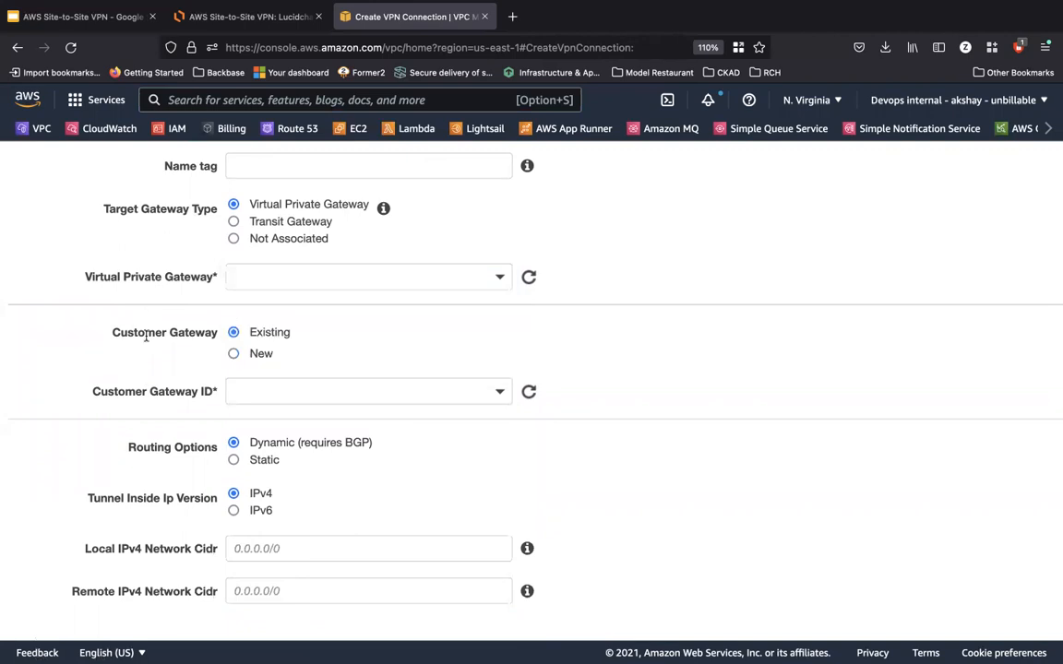
{"action": "scroll", "coordinate": [143, 360], "scroll_direction": "down", "scroll_amount": 2}
{"action": "scroll", "coordinate": [146, 375], "scroll_direction": "down", "scroll_amount": 1}
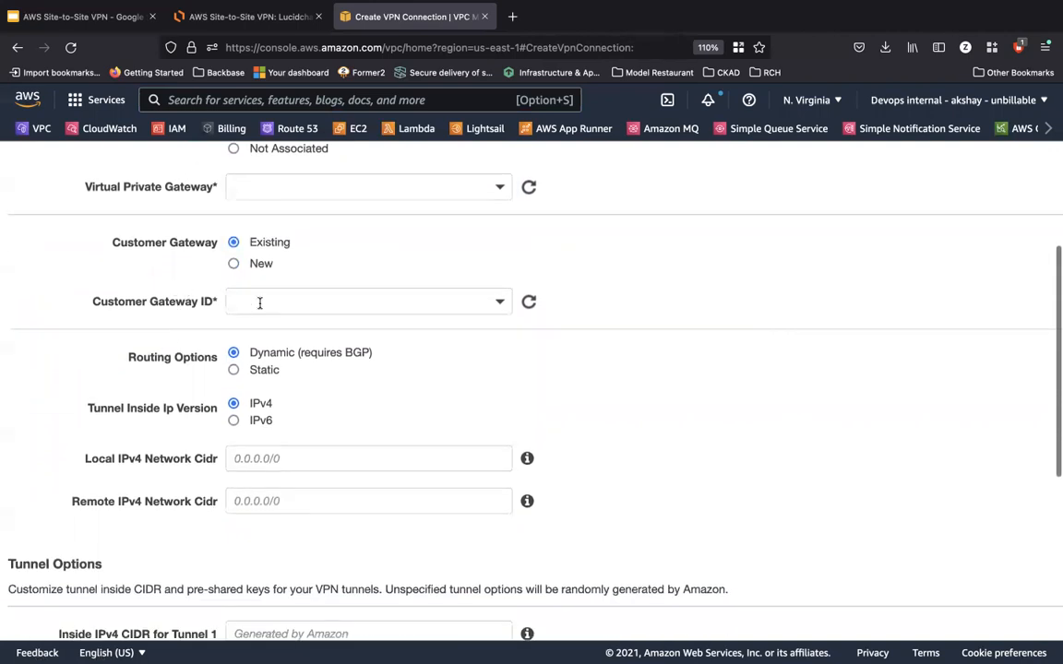
{"action": "left_click", "coordinate": [259, 302]}
{"action": "left_click", "coordinate": [140, 297]}
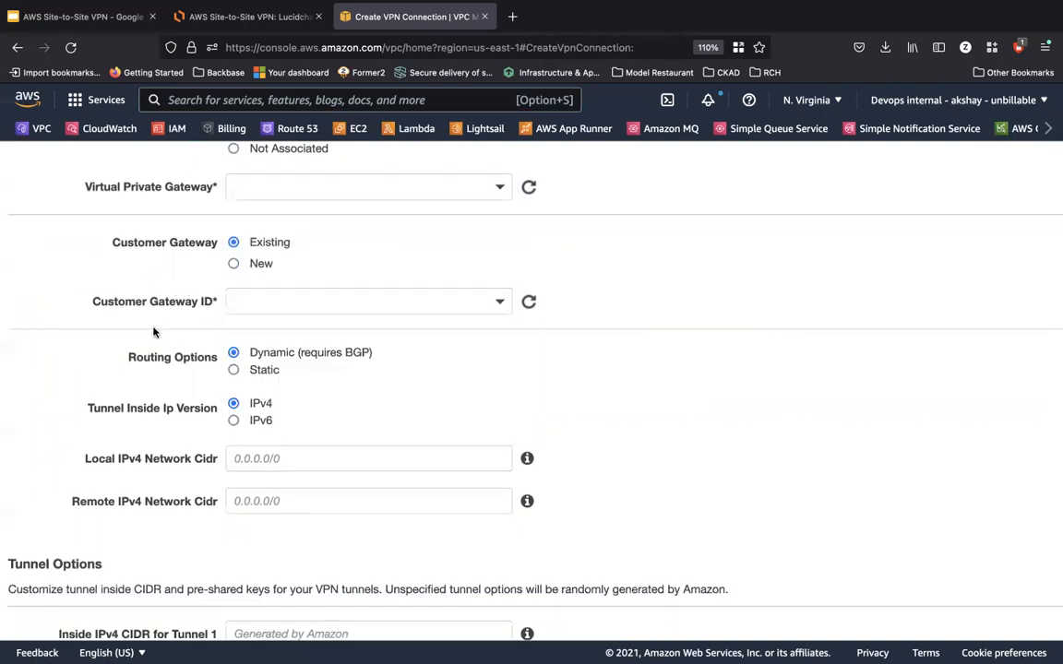
Review the routing, inside IP version, network CIDR and tunnel options of the VPN connection form
{"action": "scroll", "coordinate": [154, 332], "scroll_direction": "down", "scroll_amount": 2}
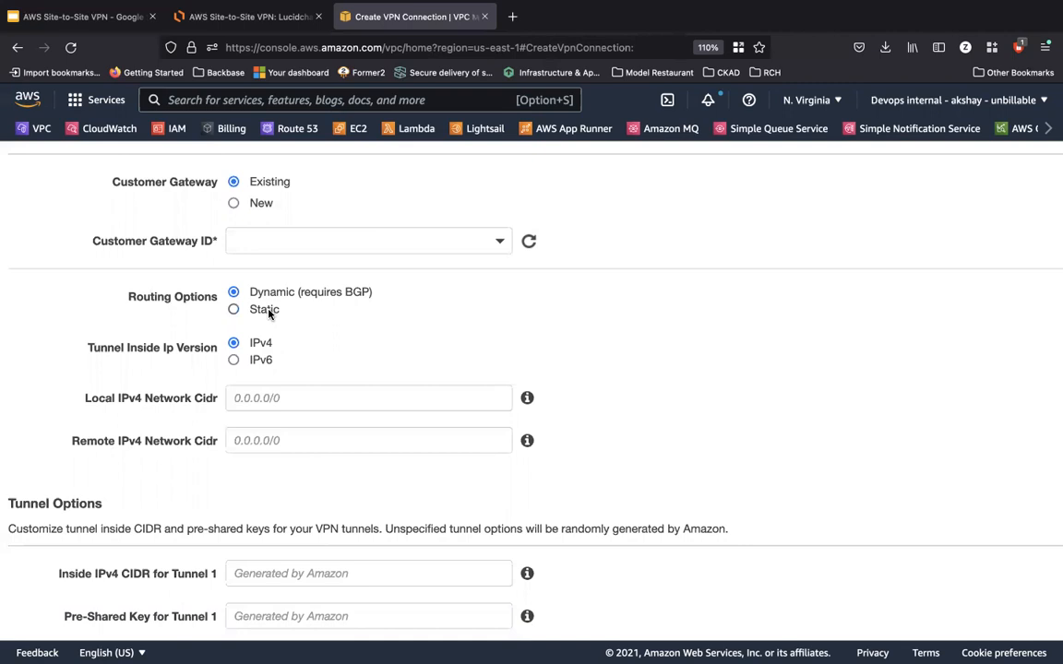
{"action": "scroll", "coordinate": [188, 352], "scroll_direction": "down", "scroll_amount": 3}
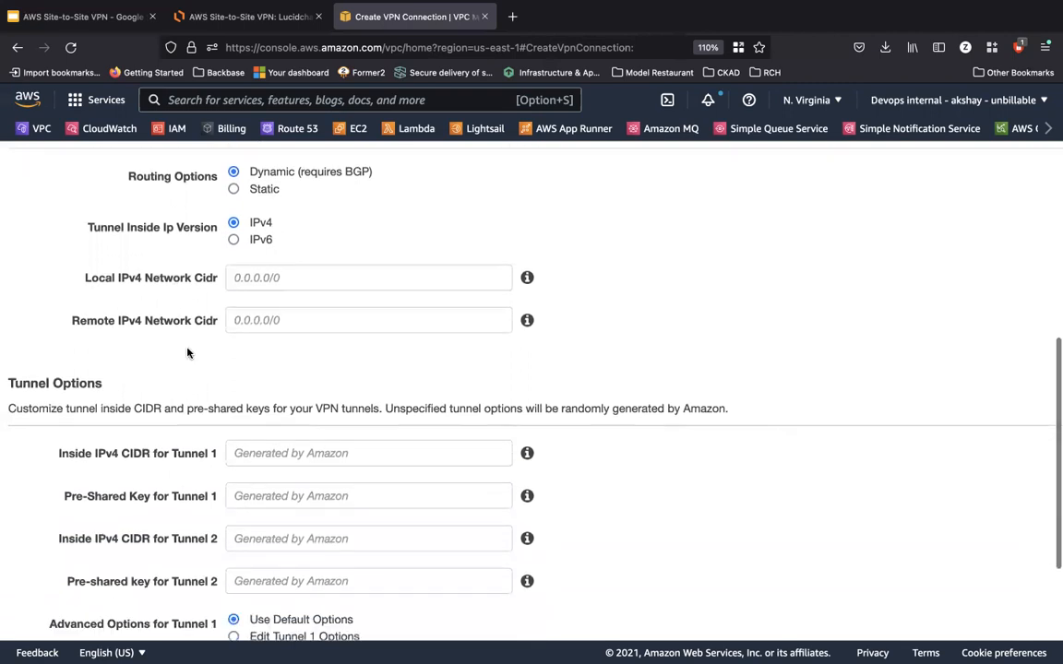
{"action": "scroll", "coordinate": [187, 353], "scroll_direction": "down", "scroll_amount": 3}
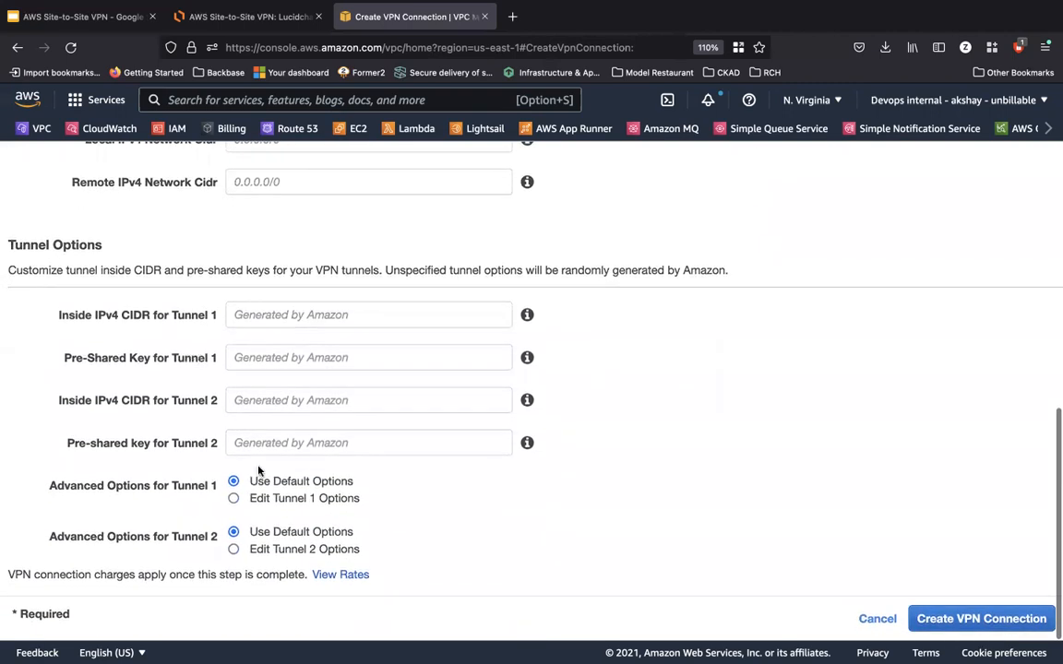
Expand the advanced options for Tunnel 1, review the encryption, integrity and DH group settings, and return to Use Default Options
{"action": "left_click", "coordinate": [233, 498]}
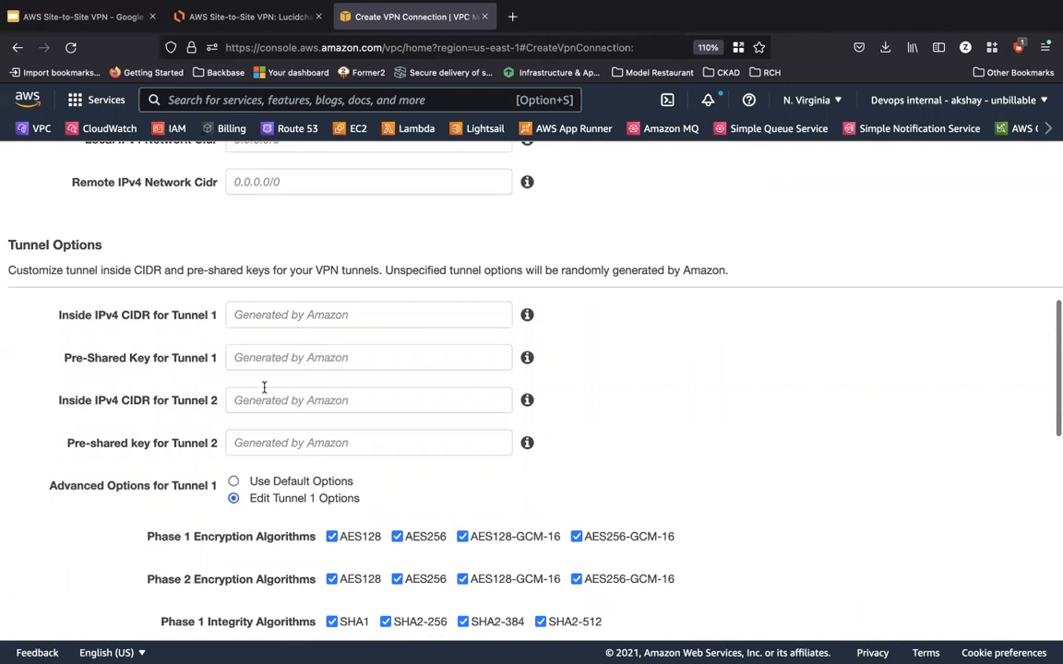
{"action": "scroll", "coordinate": [264, 416], "scroll_direction": "down", "scroll_amount": 5}
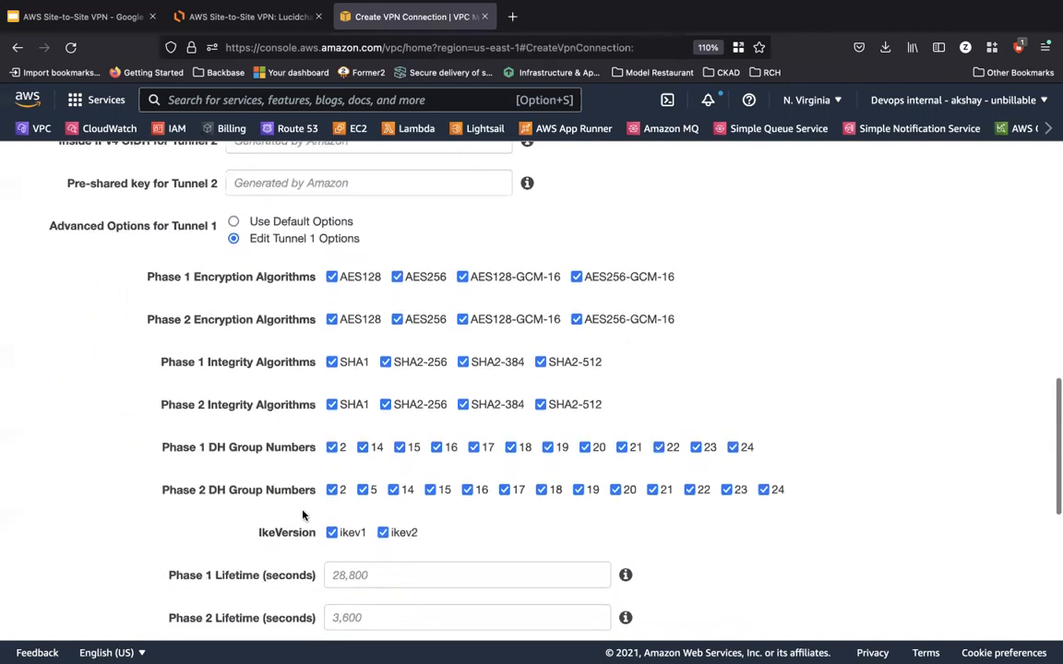
{"action": "scroll", "coordinate": [302, 515], "scroll_direction": "down", "scroll_amount": 3}
{"action": "scroll", "coordinate": [303, 515], "scroll_direction": "up", "scroll_amount": 3}
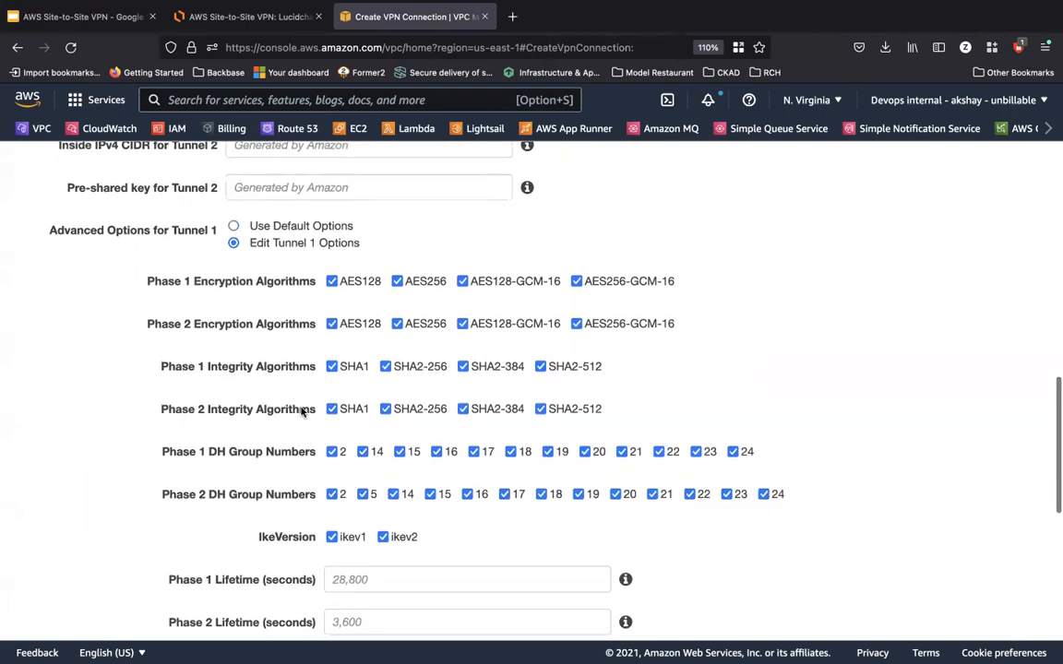
{"action": "scroll", "coordinate": [297, 429], "scroll_direction": "down", "scroll_amount": 4}
{"action": "scroll", "coordinate": [297, 430], "scroll_direction": "down", "scroll_amount": 2}
{"action": "scroll", "coordinate": [301, 425], "scroll_direction": "up", "scroll_amount": 7}
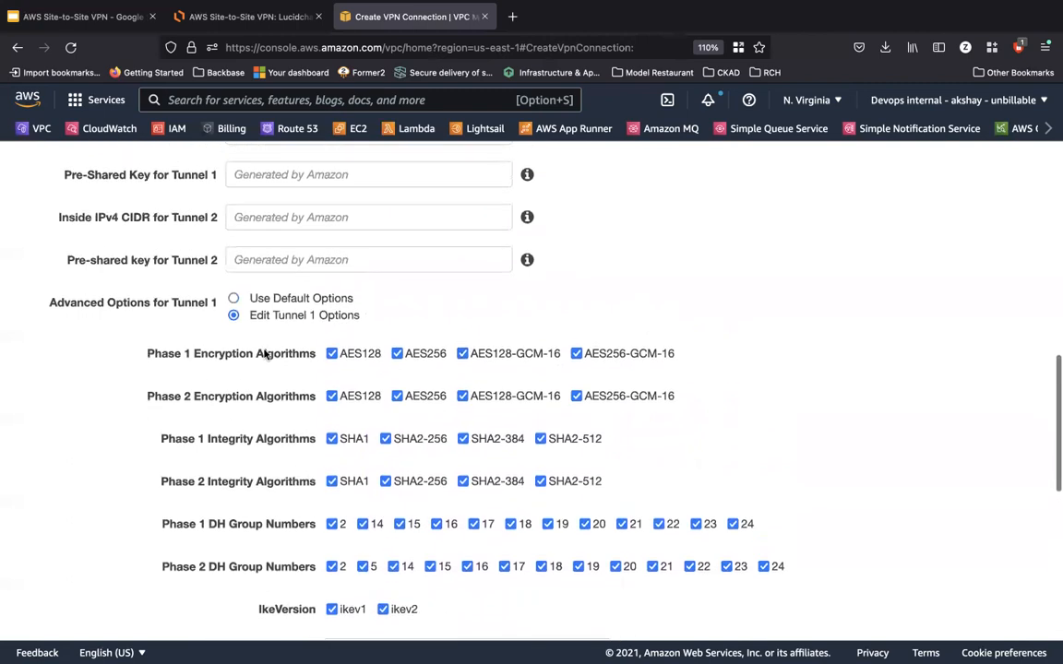
{"action": "left_click", "coordinate": [236, 299]}
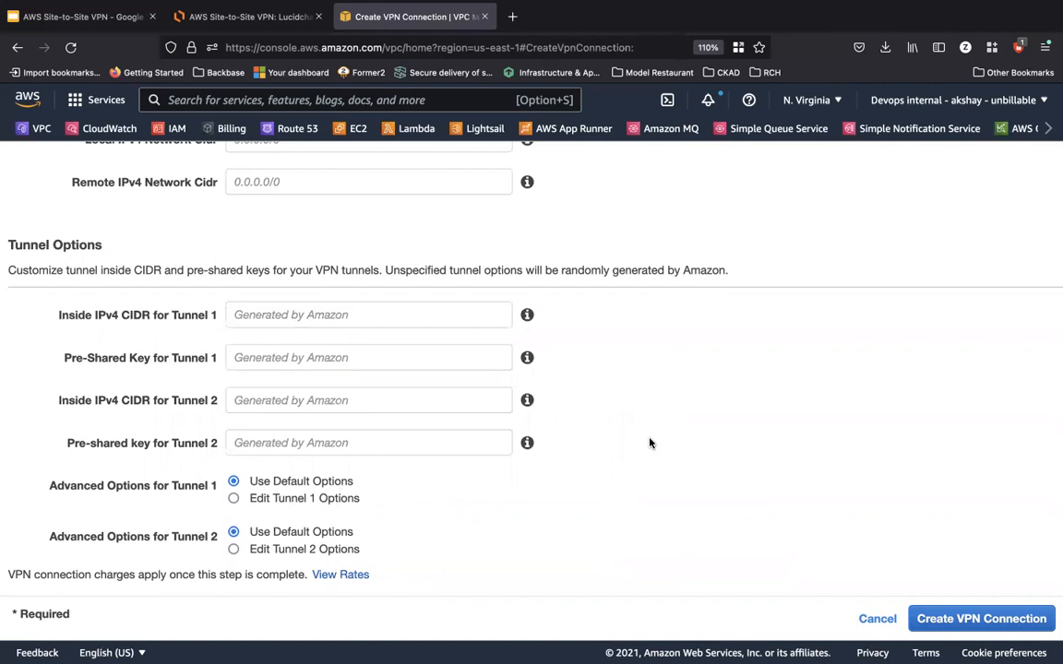
Look over the whole VPN connection form once more and cancel it without creating a connection
{"action": "scroll", "coordinate": [579, 354], "scroll_direction": "down", "scroll_amount": 1}
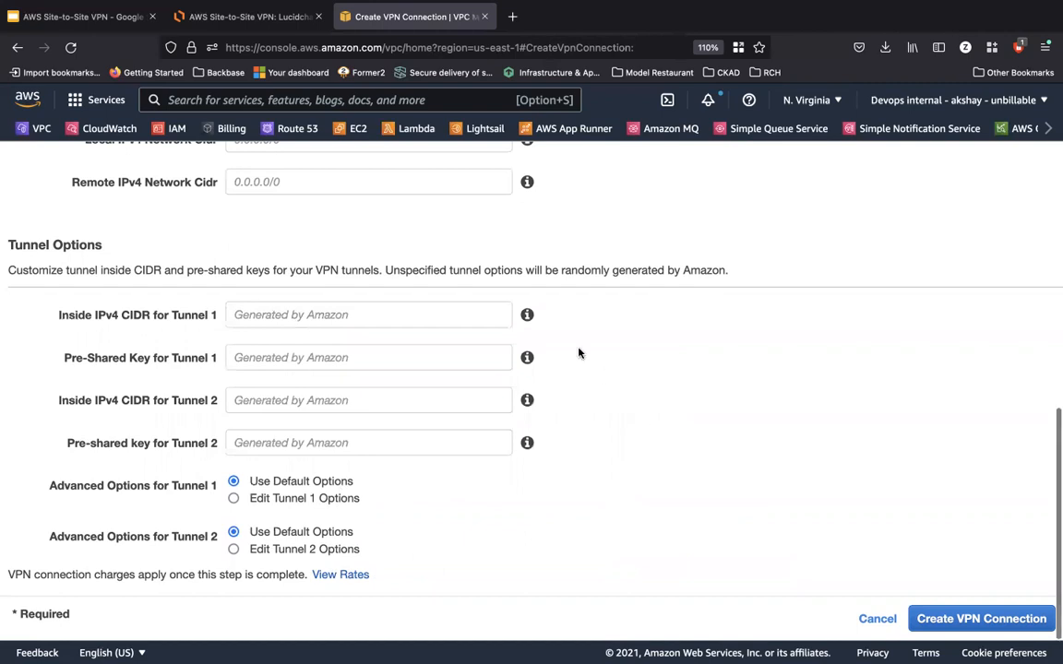
{"action": "scroll", "coordinate": [580, 353], "scroll_direction": "up", "scroll_amount": 10}
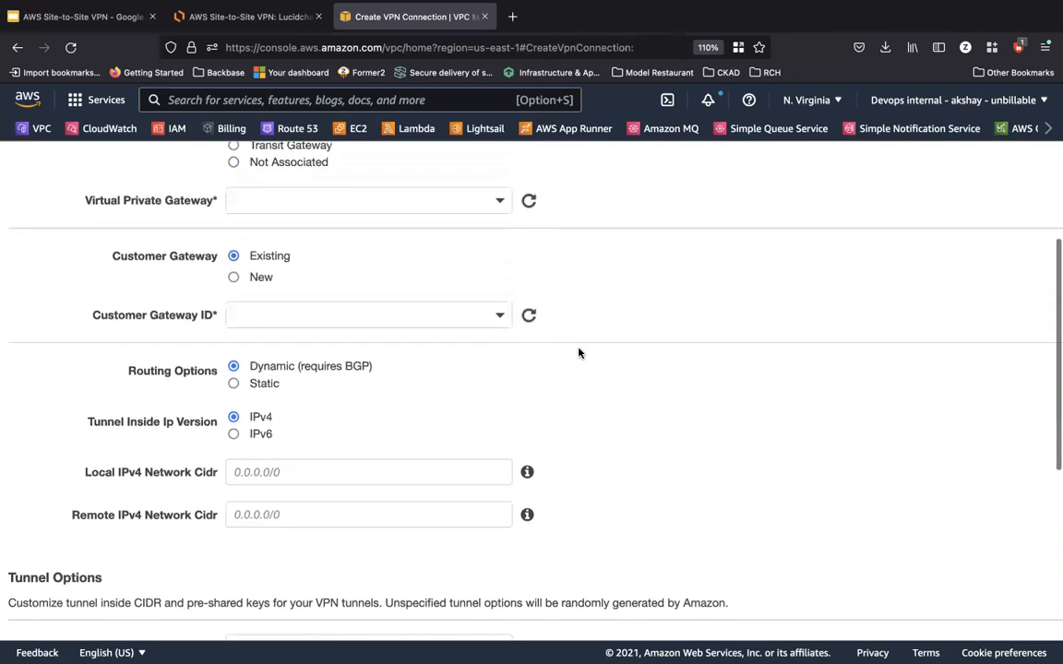
{"action": "scroll", "coordinate": [579, 353], "scroll_direction": "down", "scroll_amount": 10}
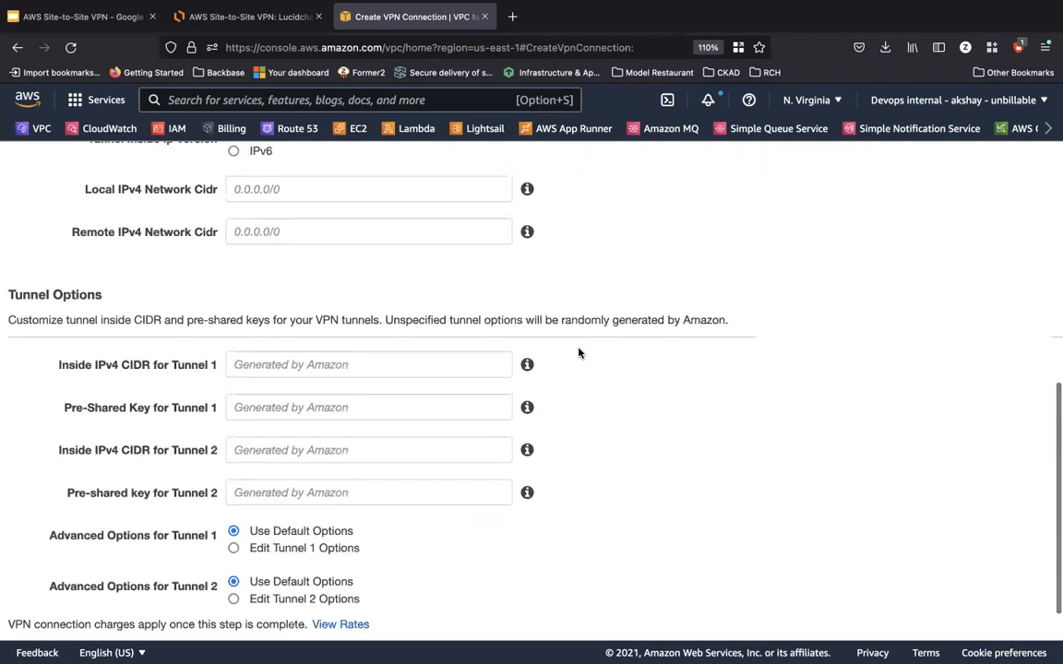
{"action": "left_click", "coordinate": [872, 619]}
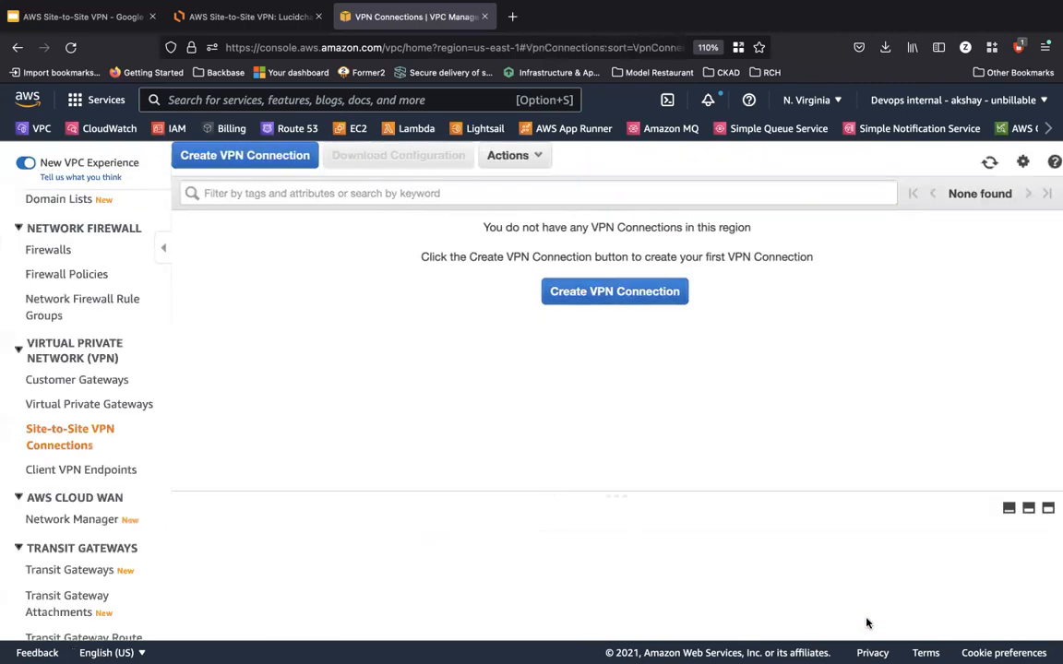